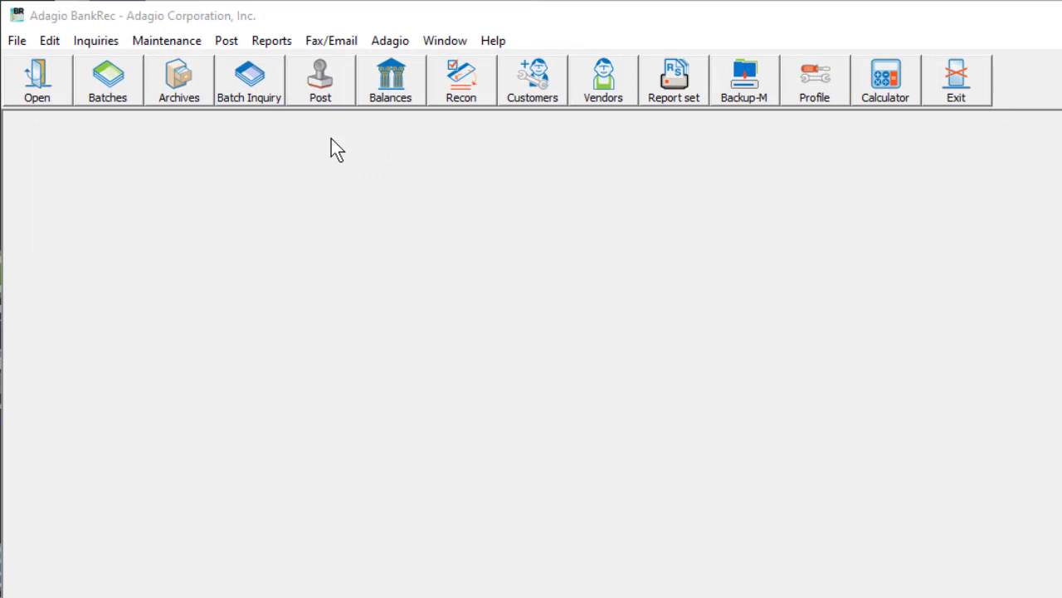
Step: Open the Bank Inquiry List showing six bank accounts totalling 628,989.03 as of 1/15/2008
click(412, 94)
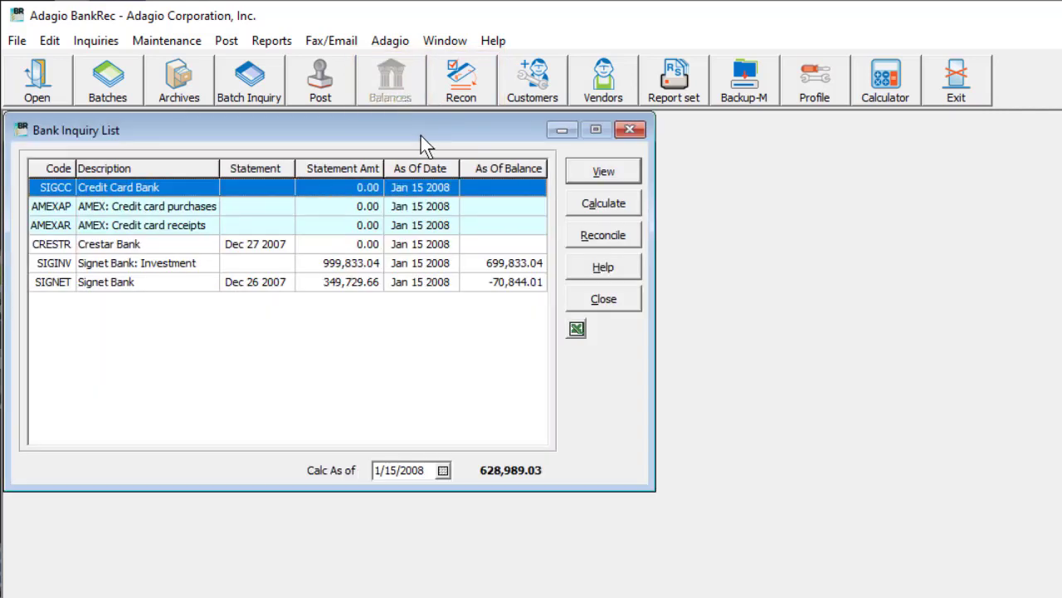
Step: Reconcile Signet Bank with transactions sorted by date, and select check 1669
click(477, 286)
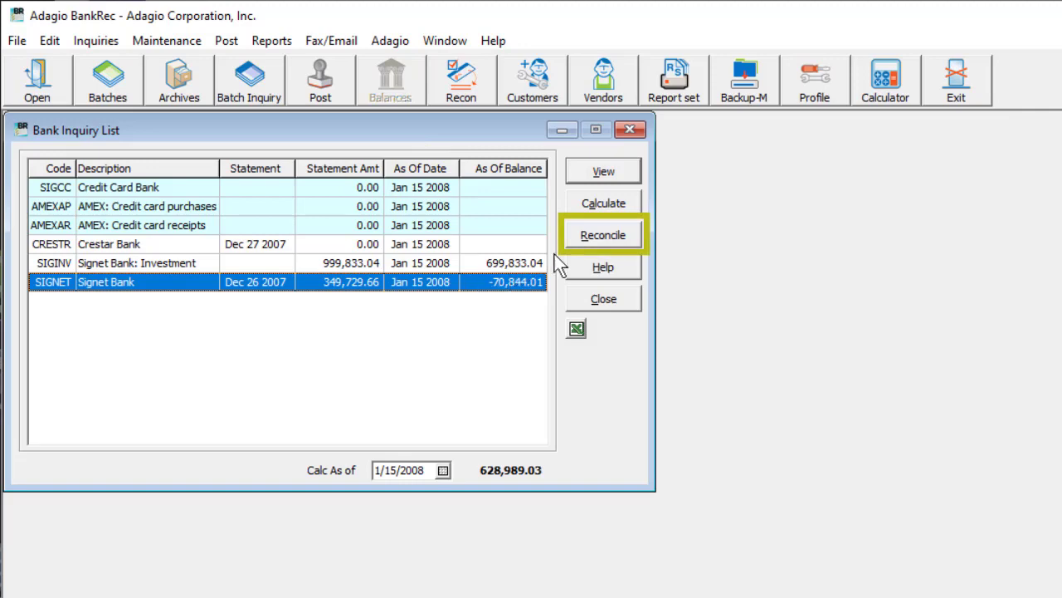
click(603, 235)
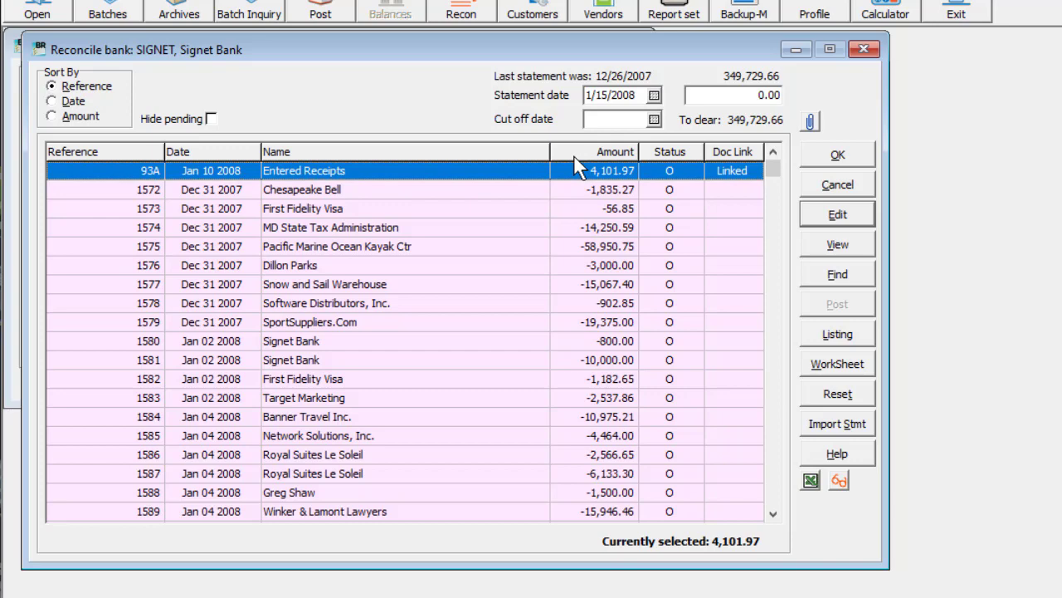
click(73, 101)
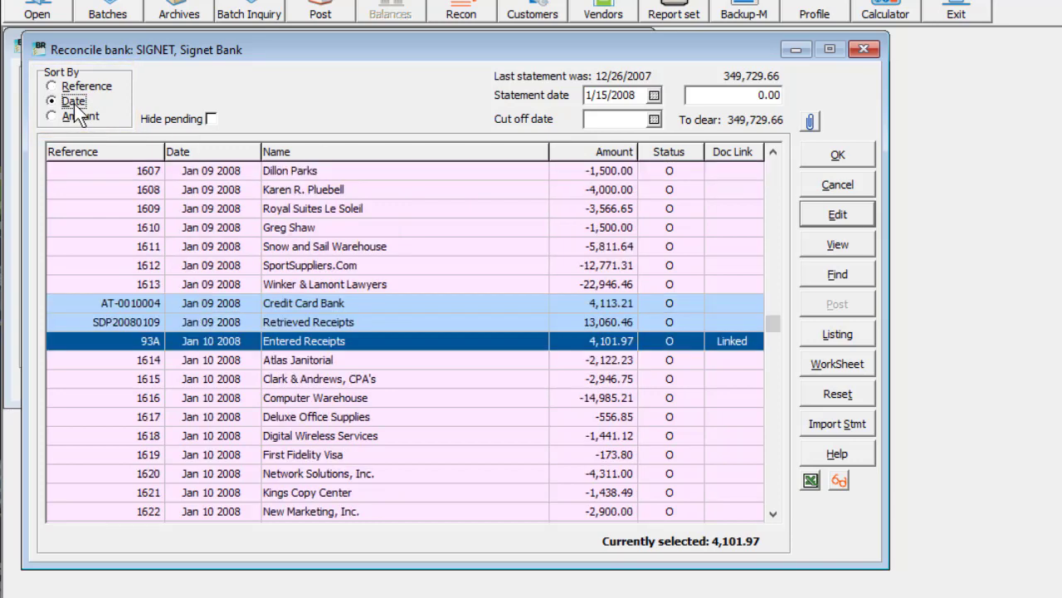
click(777, 412)
drag(780, 410, 786, 514)
click(748, 512)
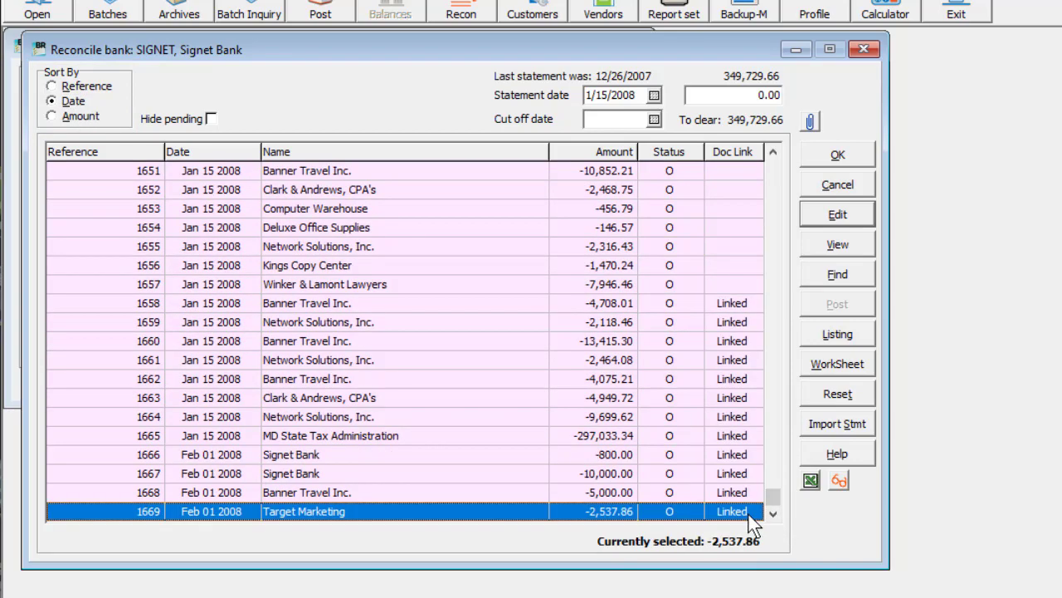
Step: Reverse check 1669 to Target Marketing on its document date, including its cash invoice
click(819, 218)
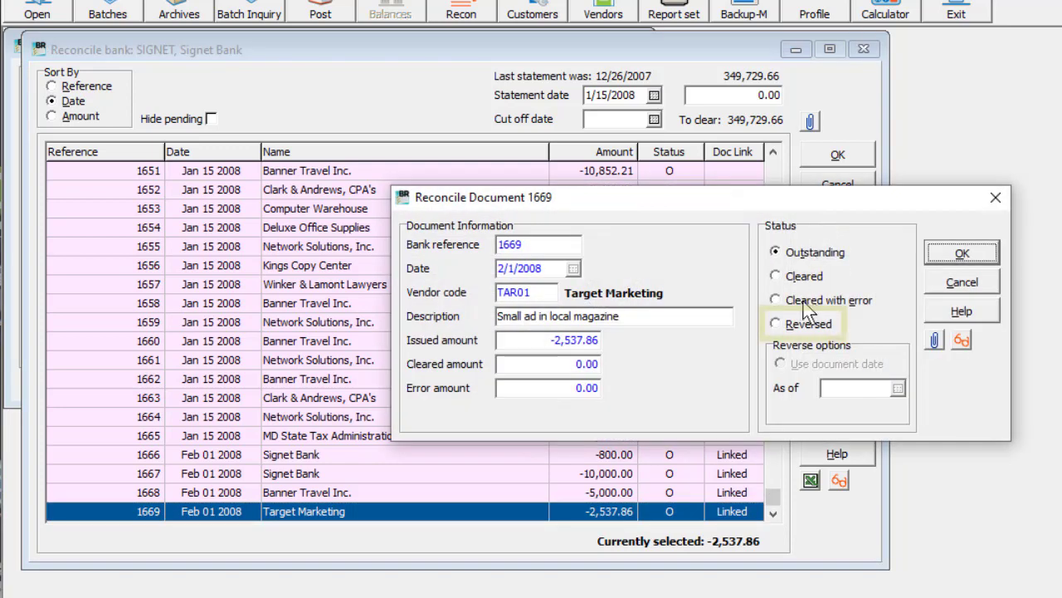
click(801, 324)
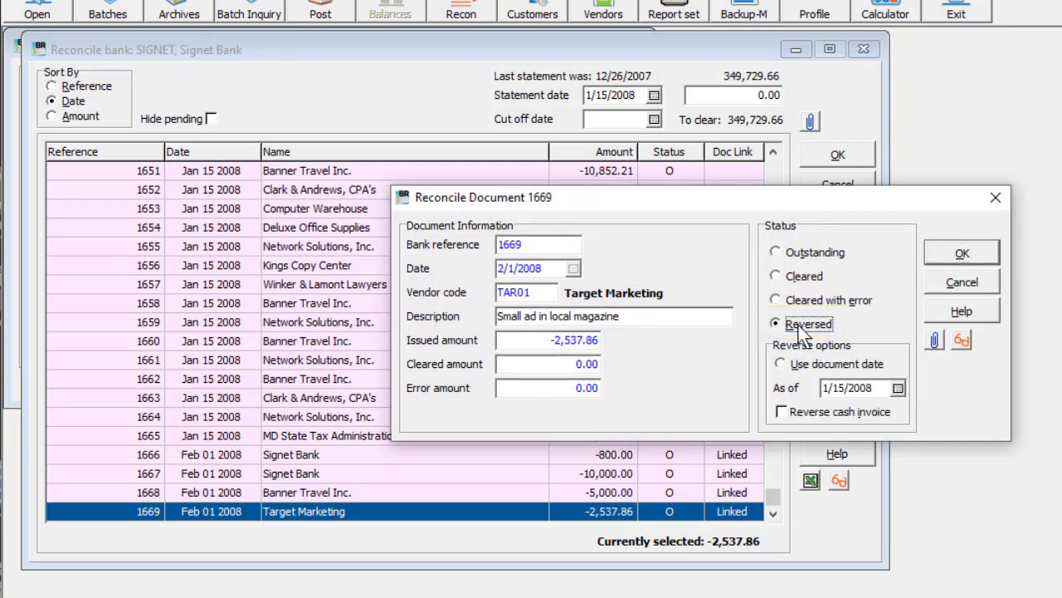
mouse_move(800, 332)
click(780, 363)
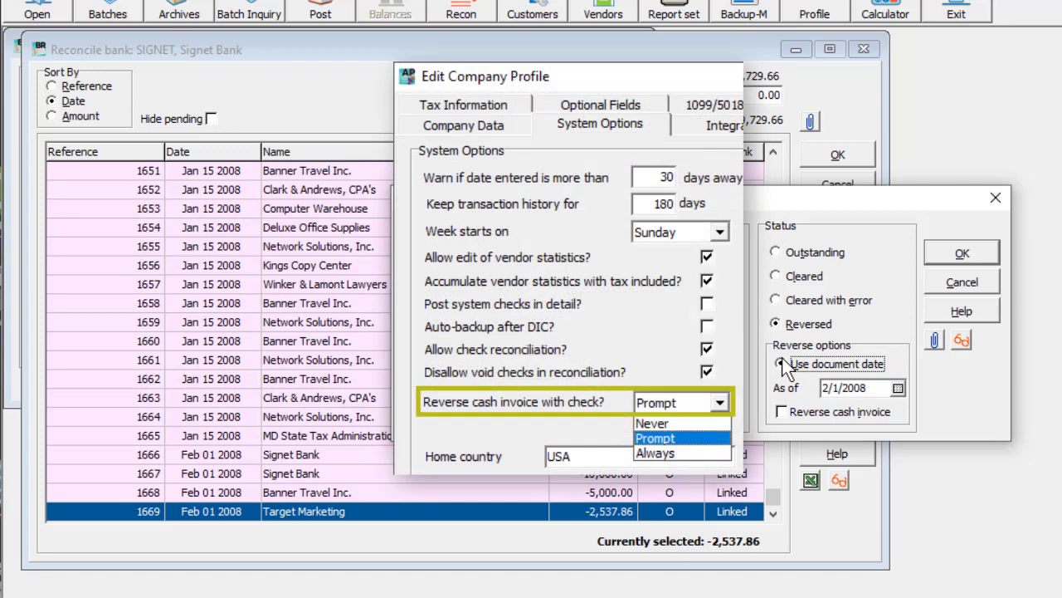
click(781, 412)
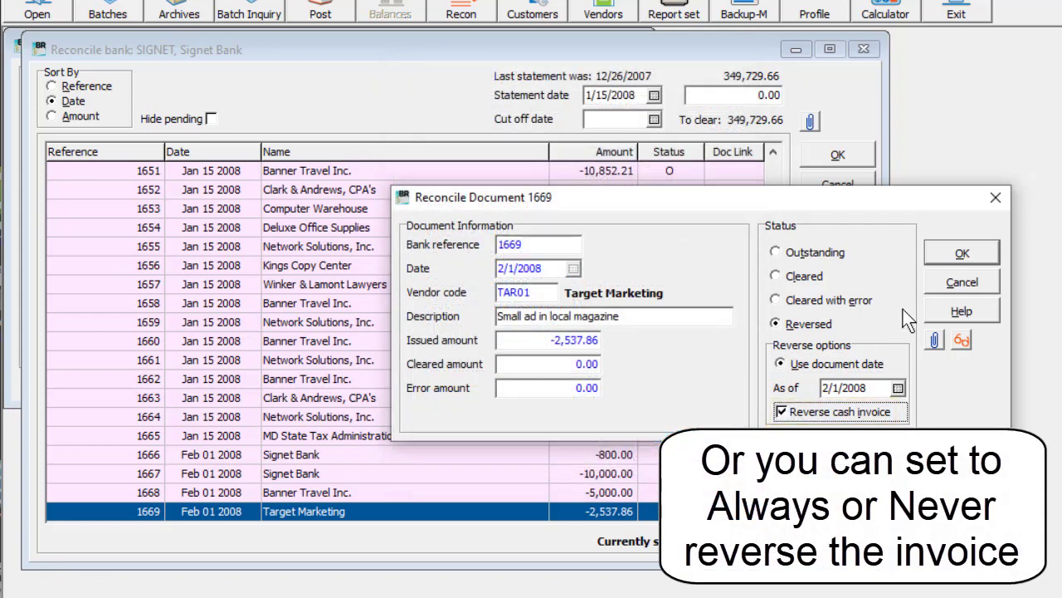
click(934, 263)
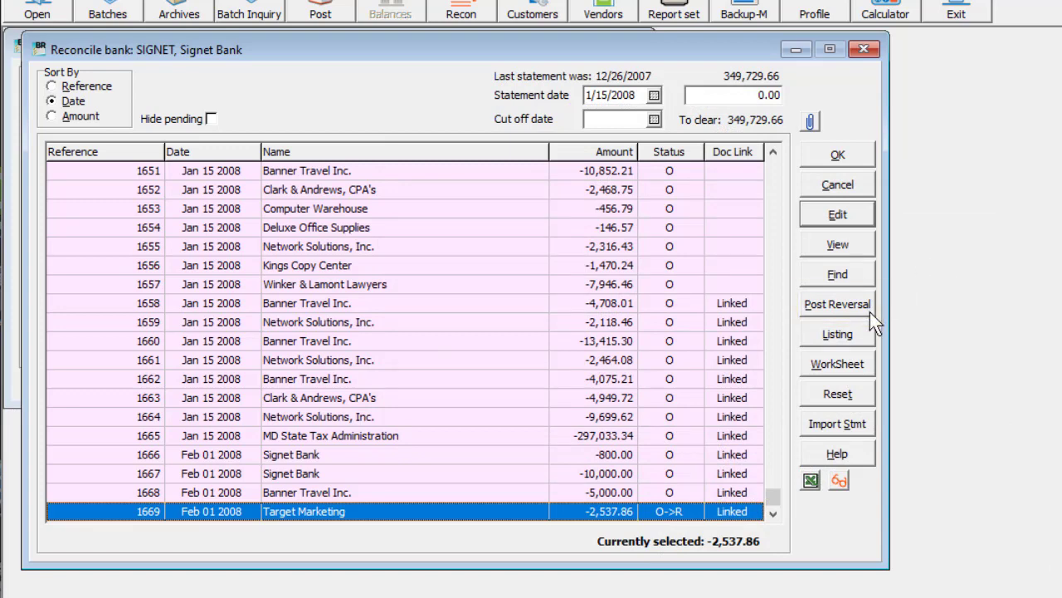
Step: Reverse Retrieved Receipts deposit SDP20080110 (8,792.76) as of its 1/10/2008 document date
drag(773, 496, 770, 371)
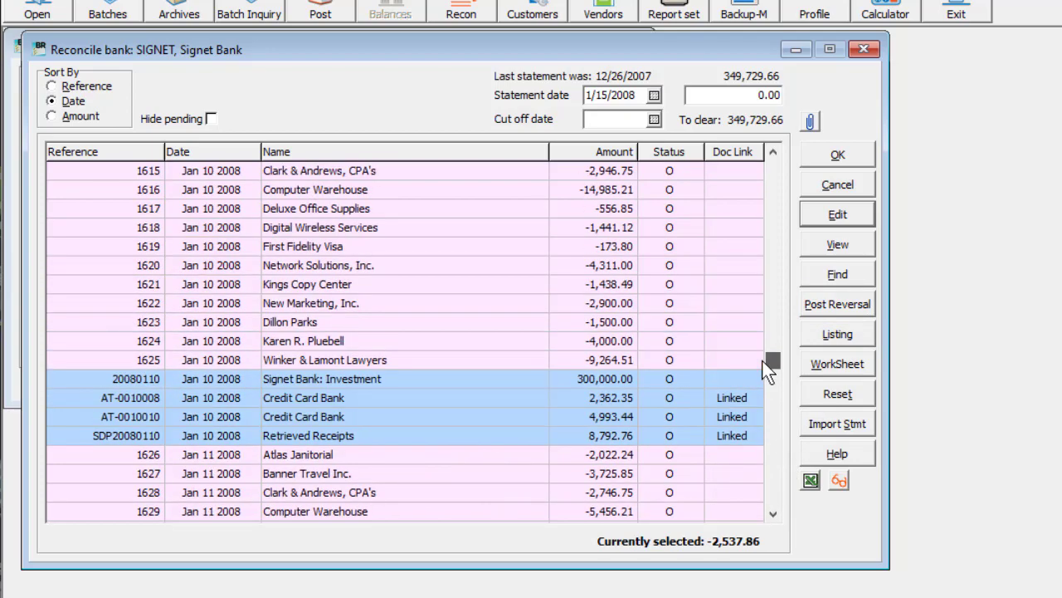
click(729, 440)
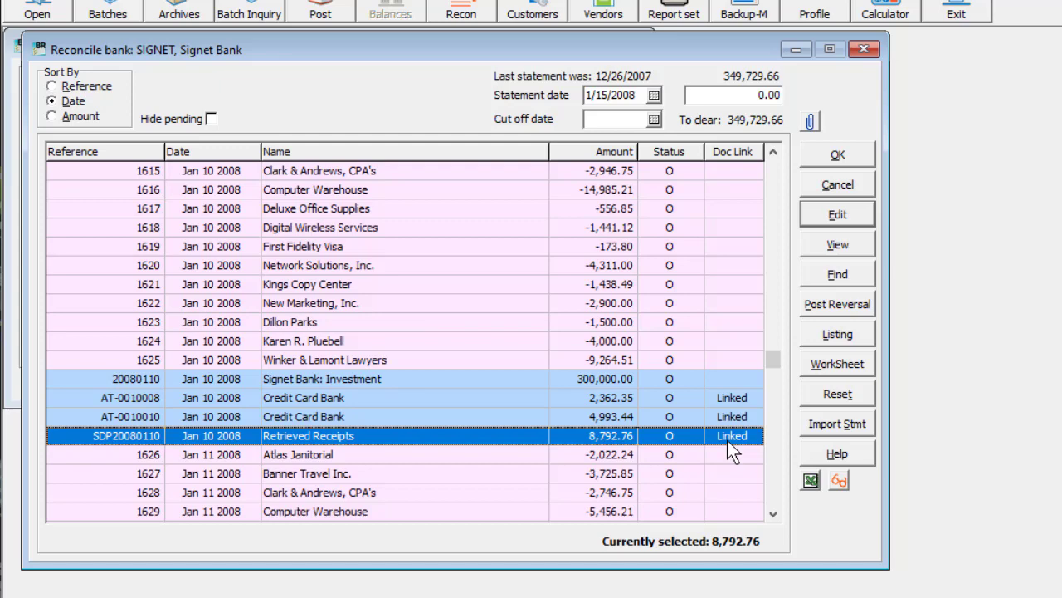
click(813, 215)
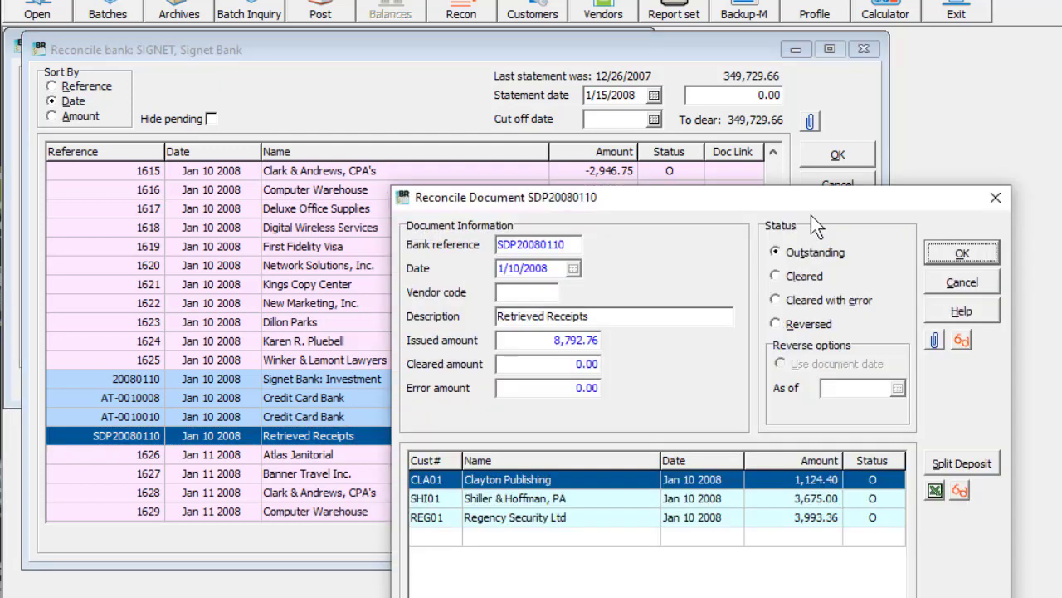
click(789, 324)
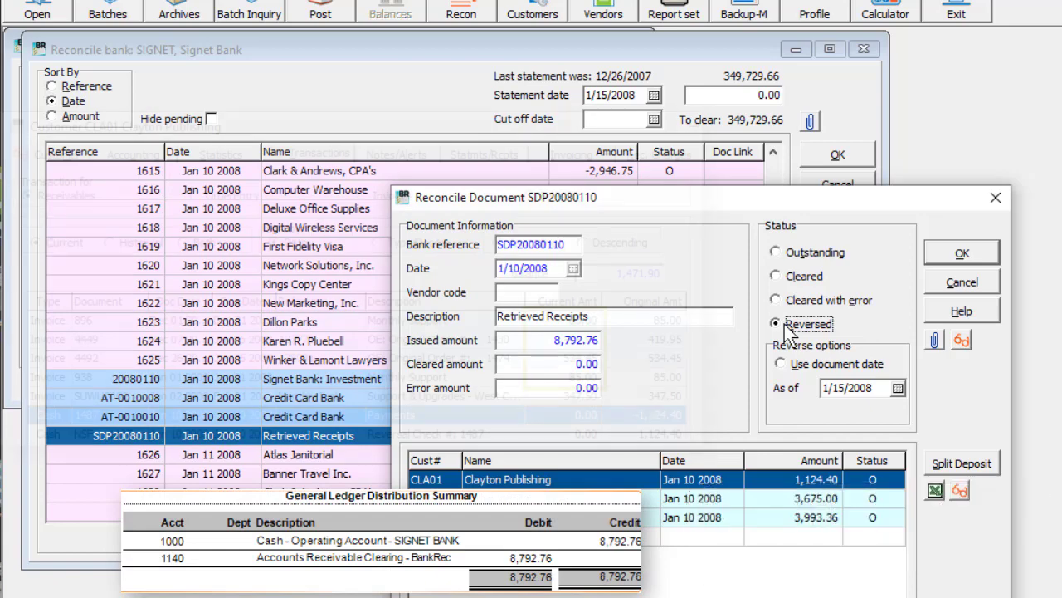
click(797, 365)
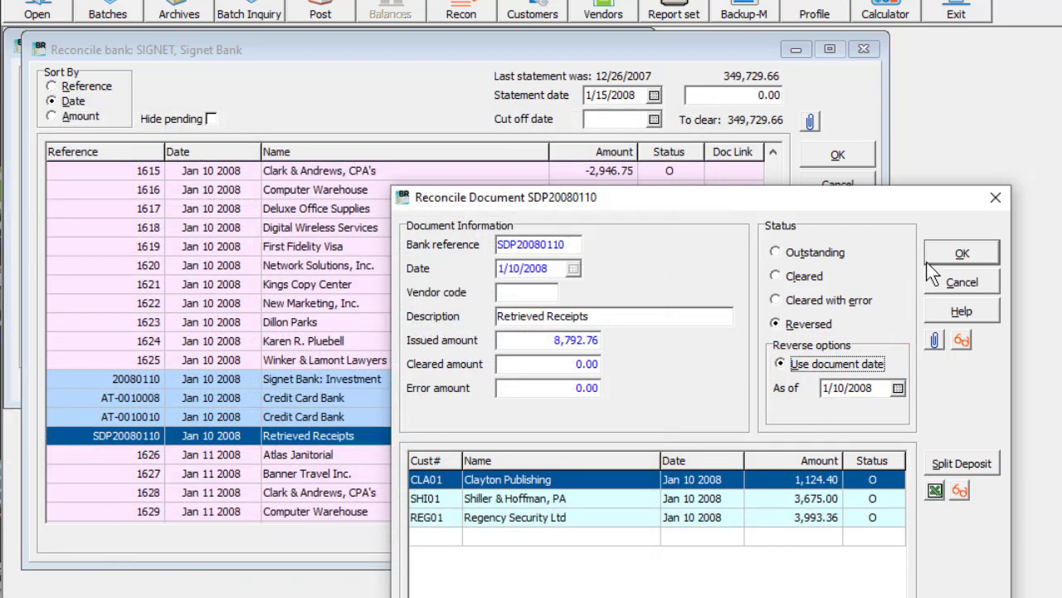
click(933, 253)
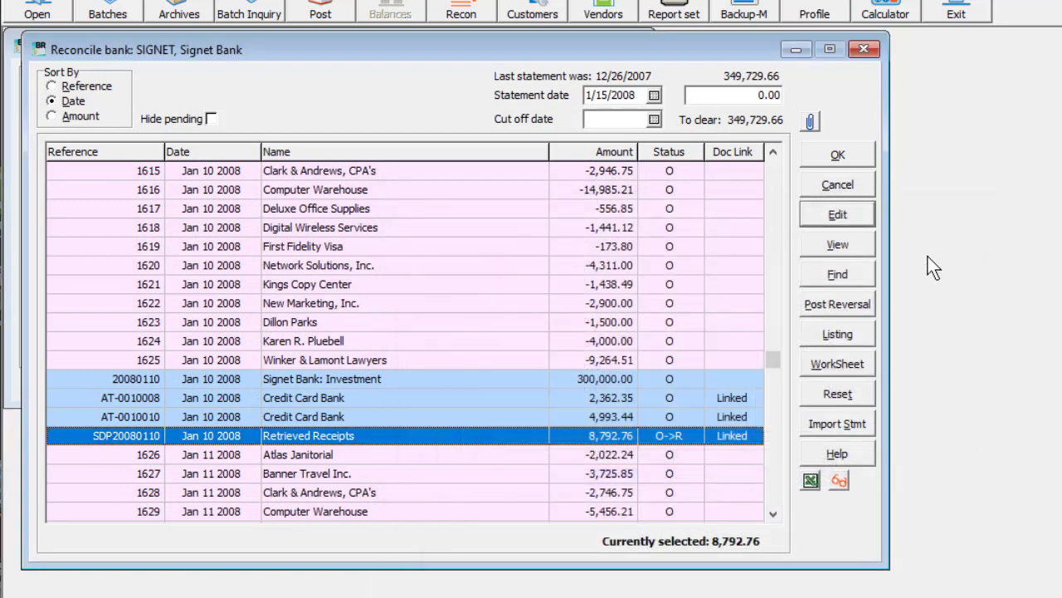
Step: Post the pending reversals as Batch 23 Deposit reversals and close the batch
click(869, 310)
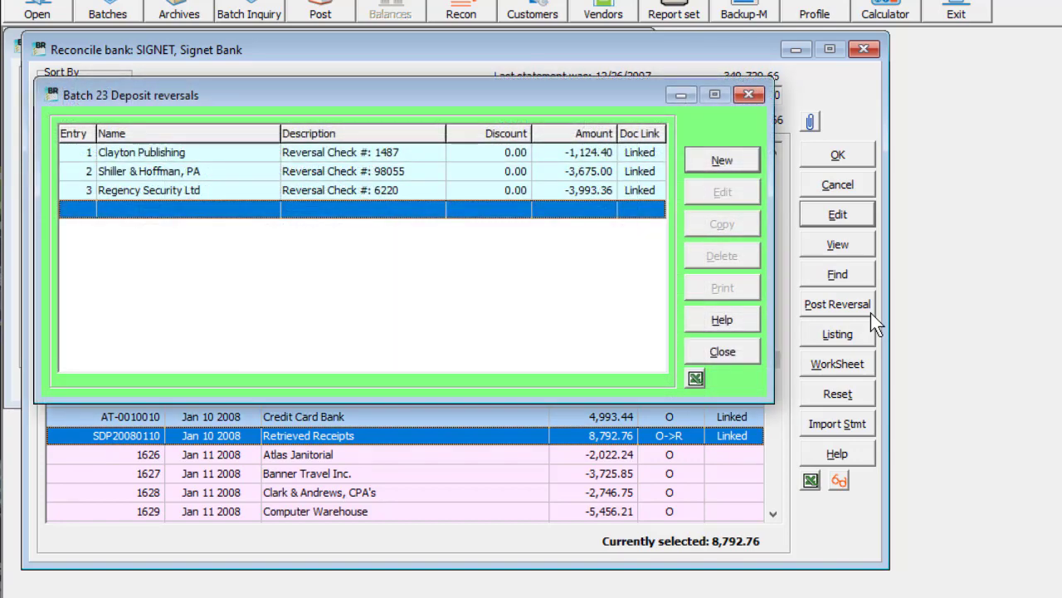
key(Escape)
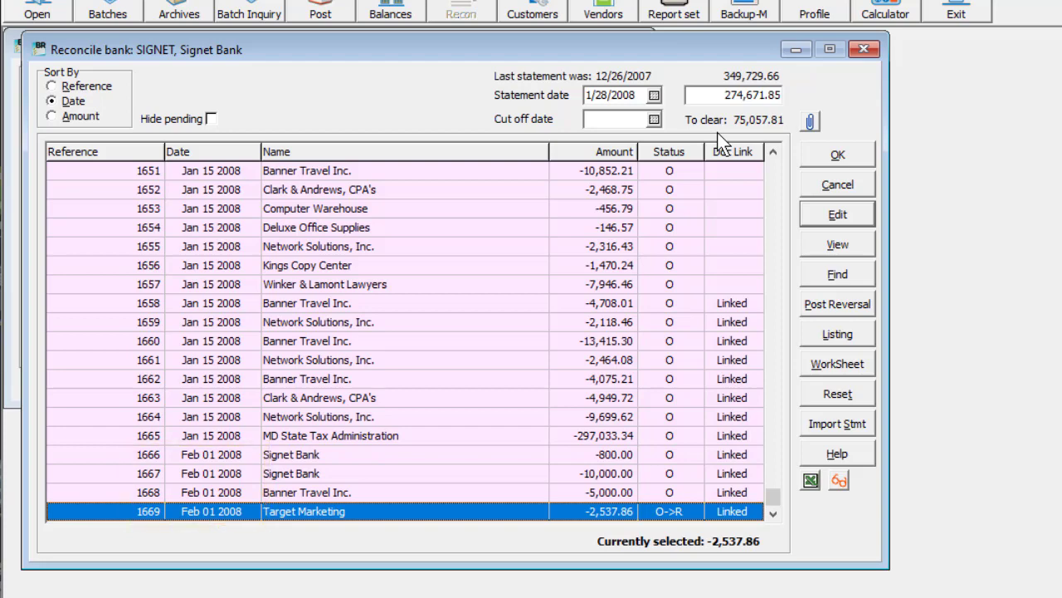
Step: Set the reconciliation cut-off date to 1/28/2008
click(639, 118)
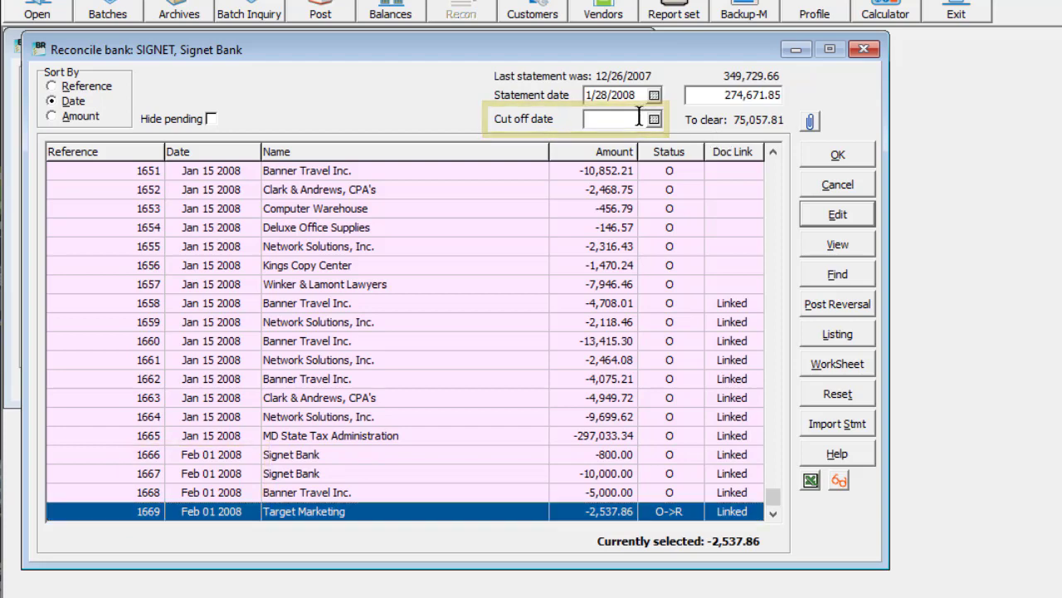
text(01280)
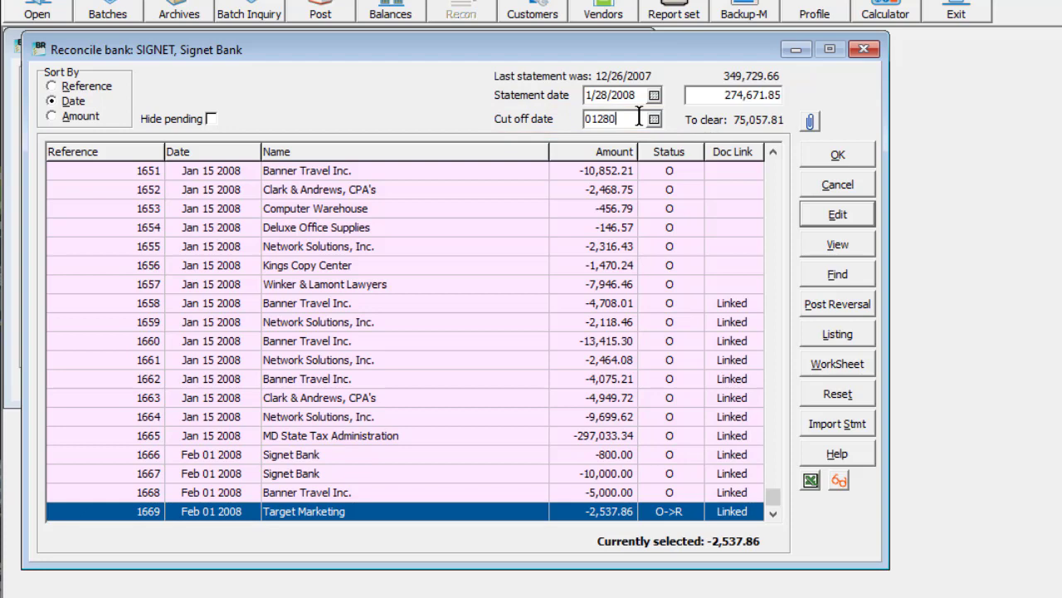
text(8)
key(Tab)
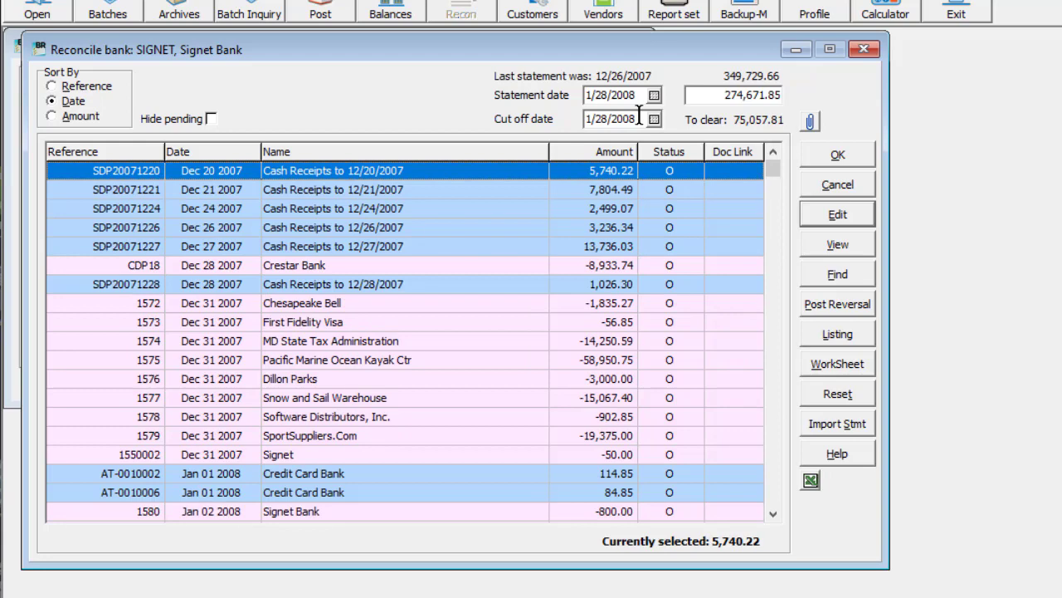
Step: Mark the December receipts and checks 1572, 1575, 1578 and 1579 as cleared
shift+click(446, 302)
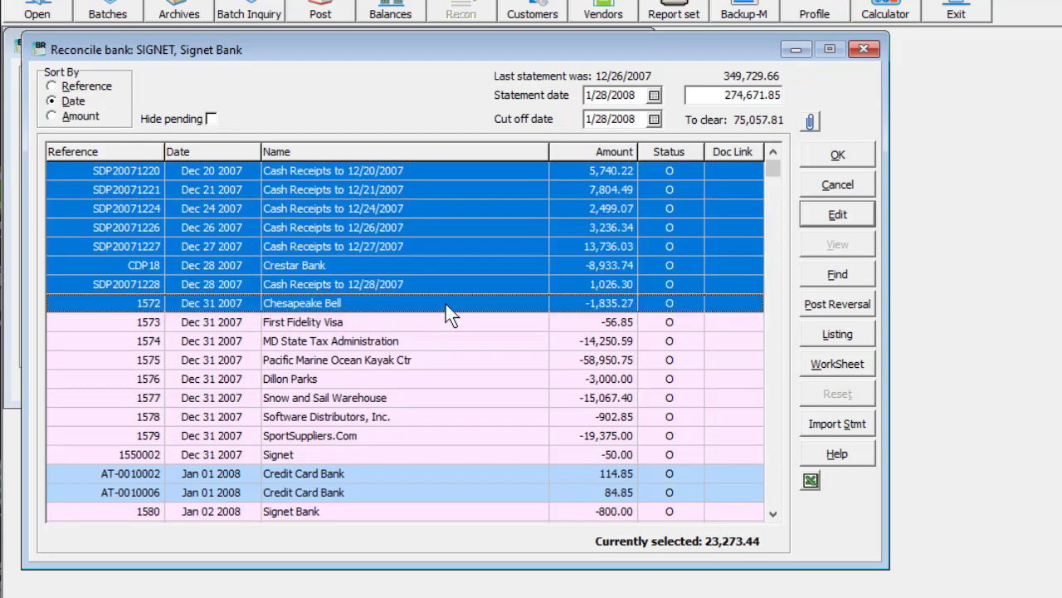
ctrl+click(450, 361)
ctrl+click(451, 416)
ctrl+click(455, 435)
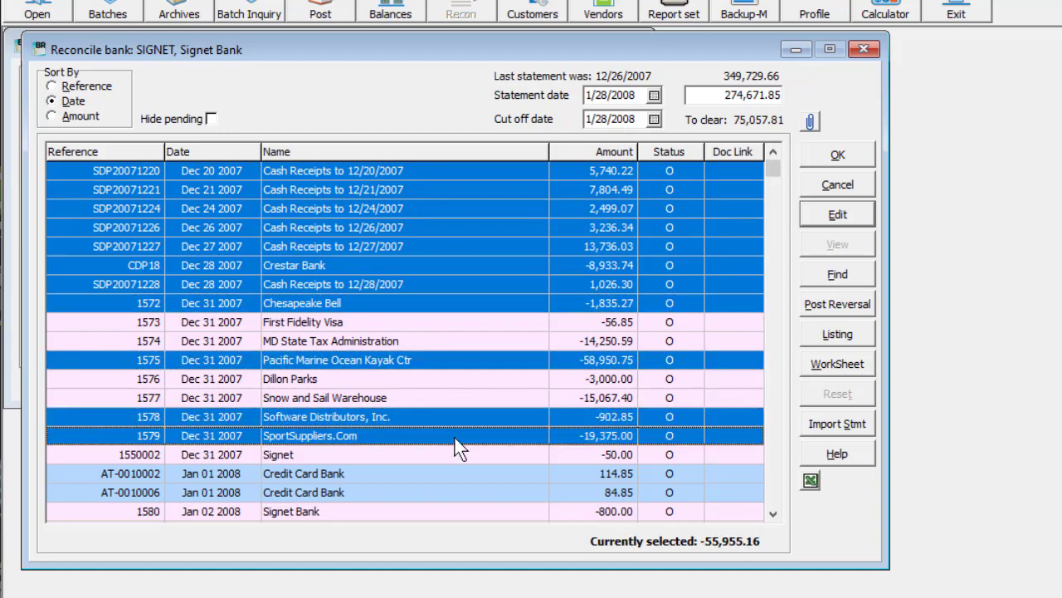
key(space)
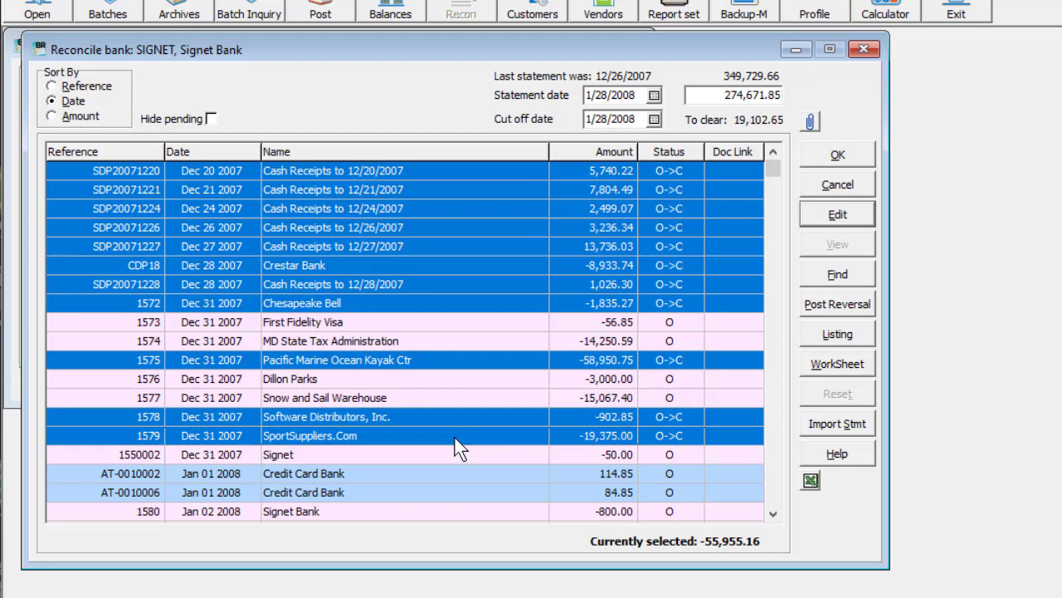
Step: Clear check 1573 with error at -56.58, posting the 0.27 difference to account 6200
click(641, 325)
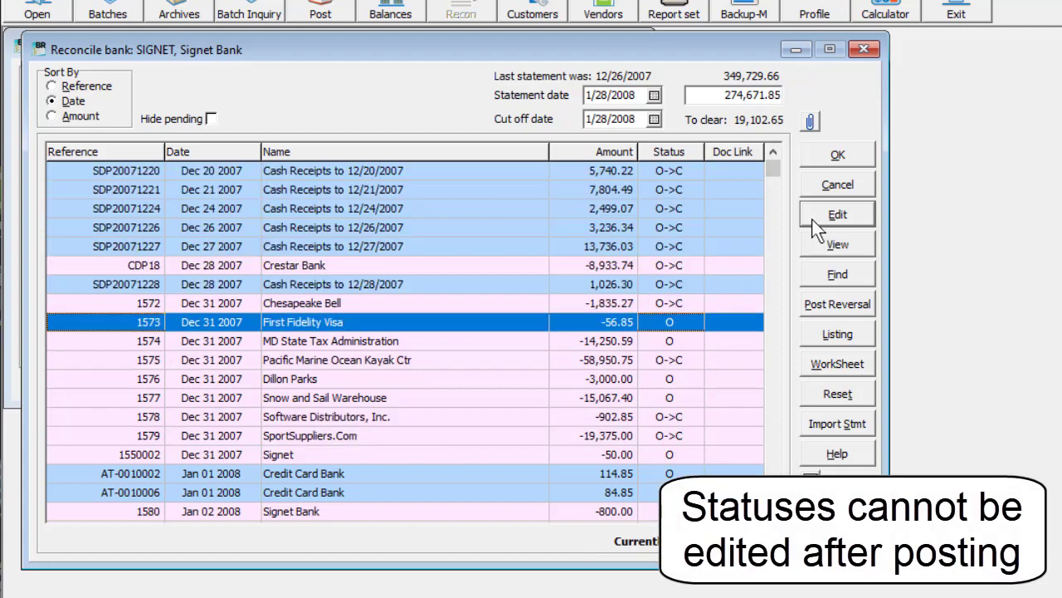
click(833, 217)
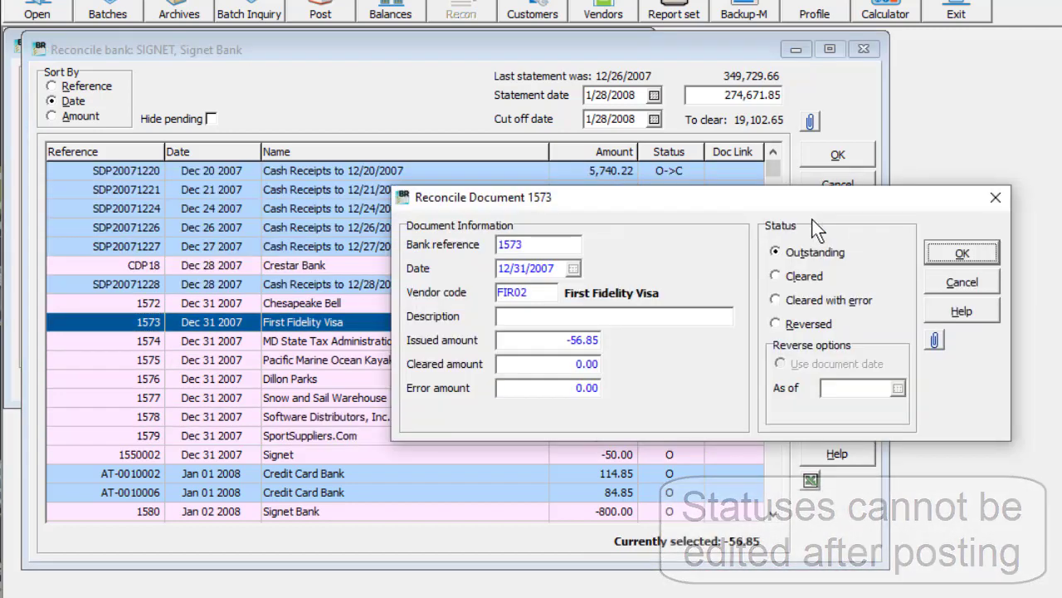
click(775, 300)
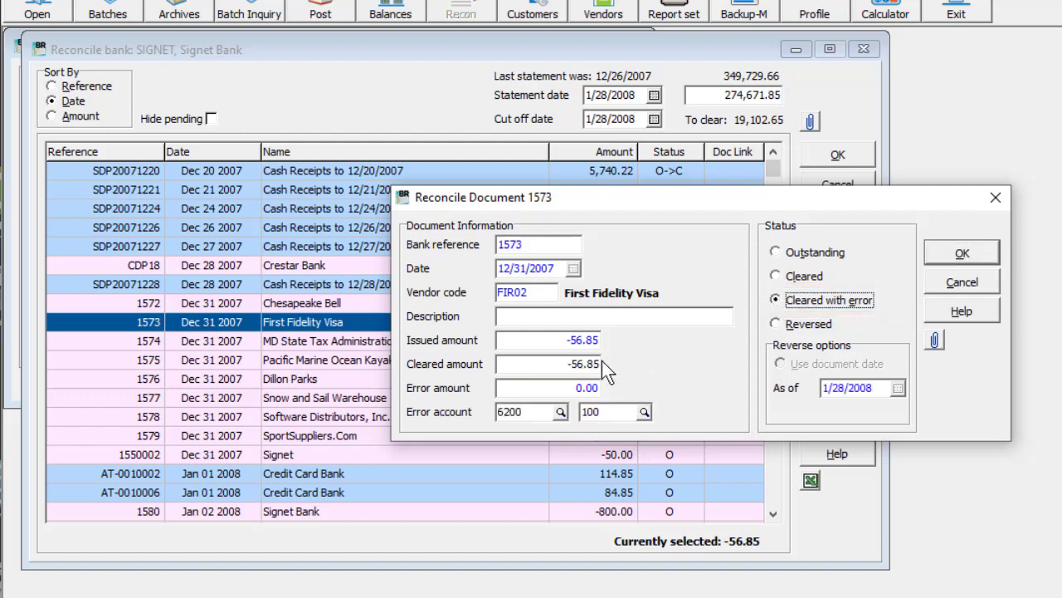
drag(599, 363, 587, 363)
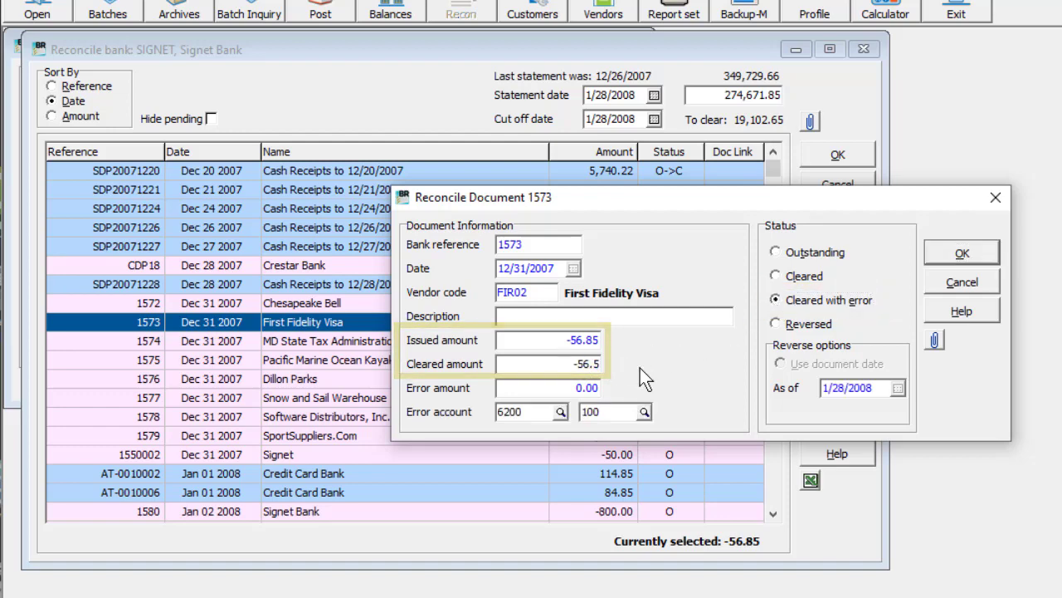
text(56)
key(Tab)
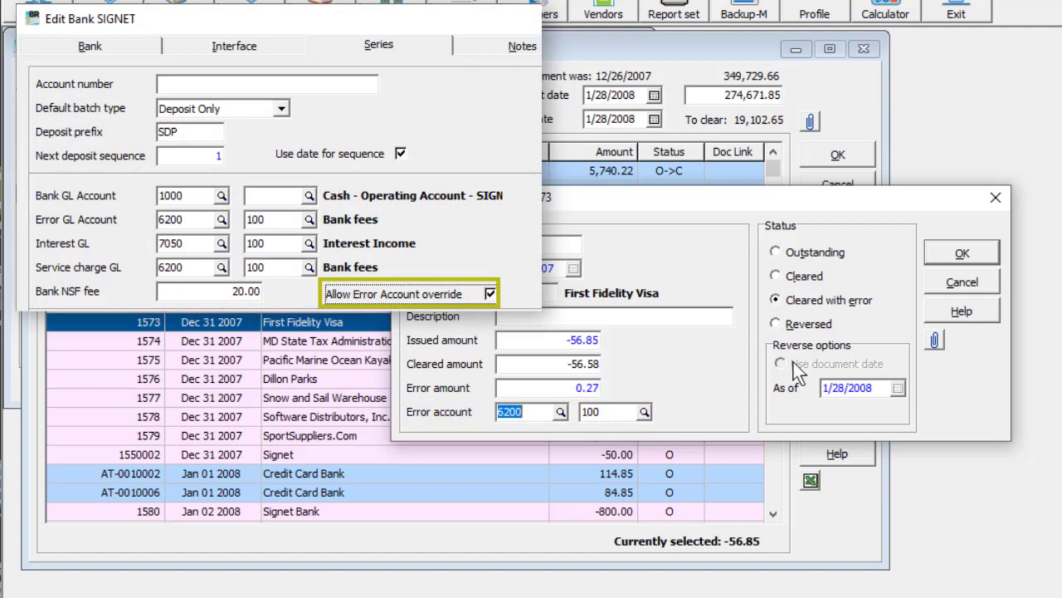
click(939, 264)
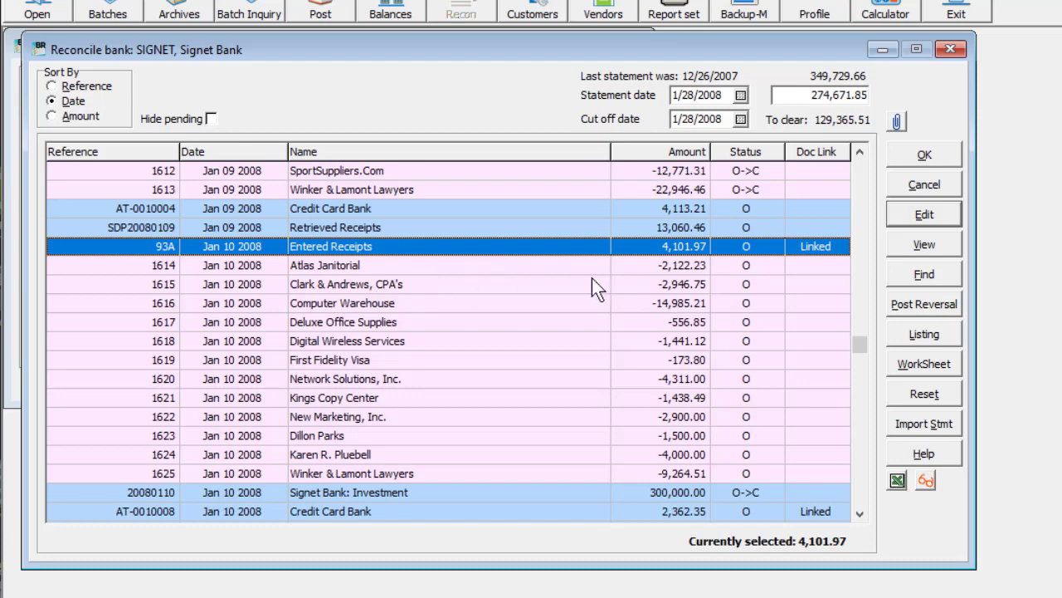
Step: In deposit 93A, select the Hidden Way Resort, Miscellaneous Cash Receipts and Shiller & Hoffman receipts
click(911, 219)
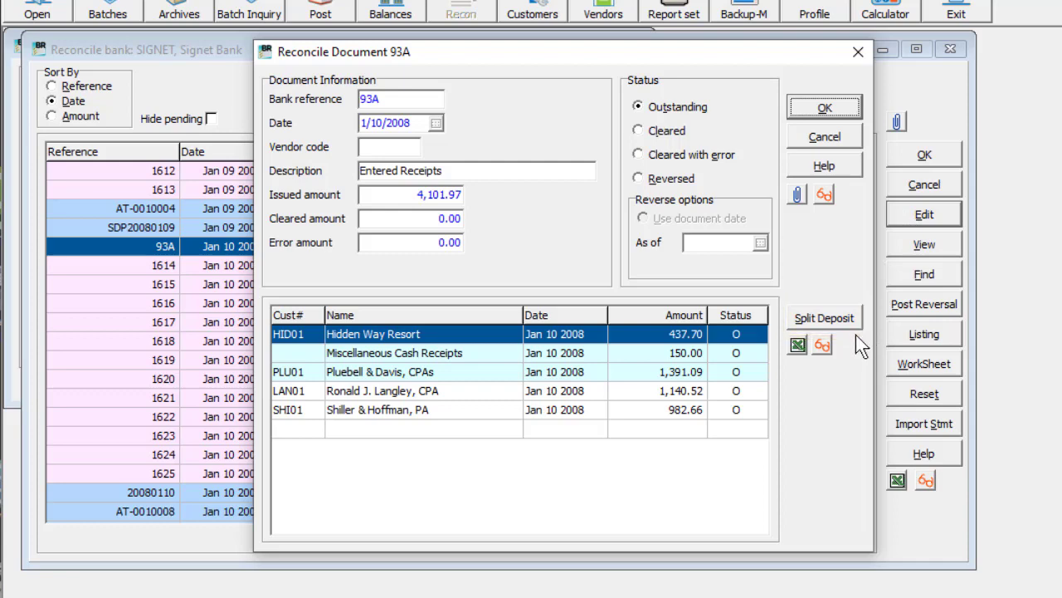
ctrl+click(754, 353)
ctrl+click(749, 410)
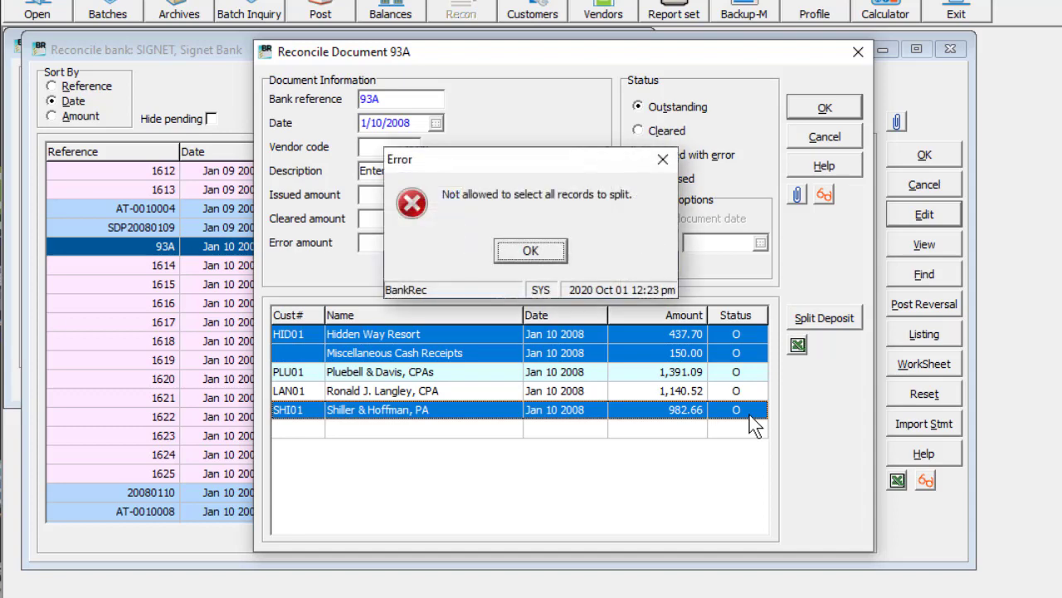
key(Return)
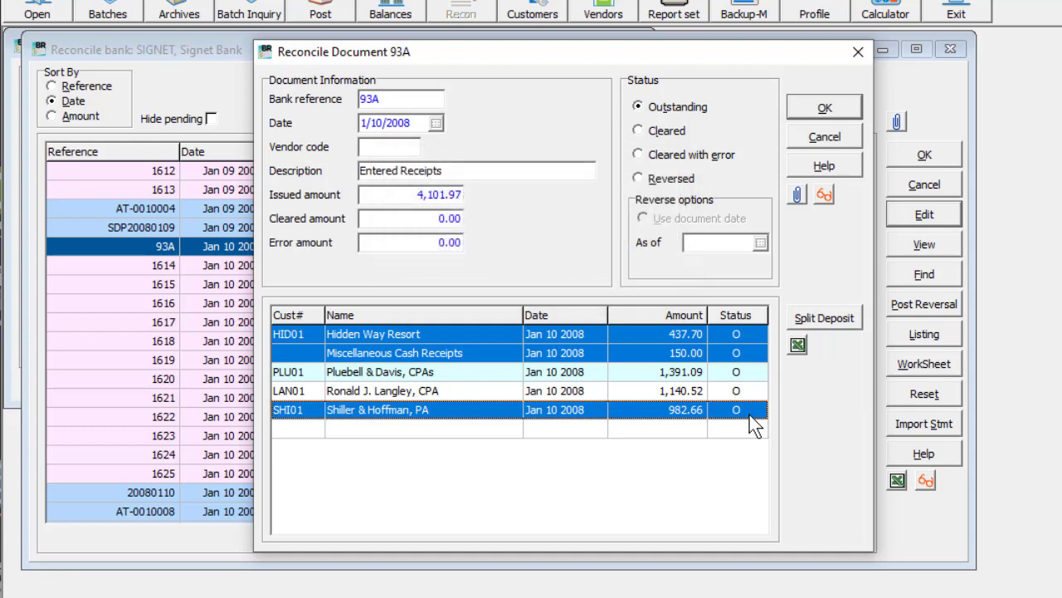
Step: Split the selected receipts off as new deposit 93Ax for 1,570.36
click(826, 325)
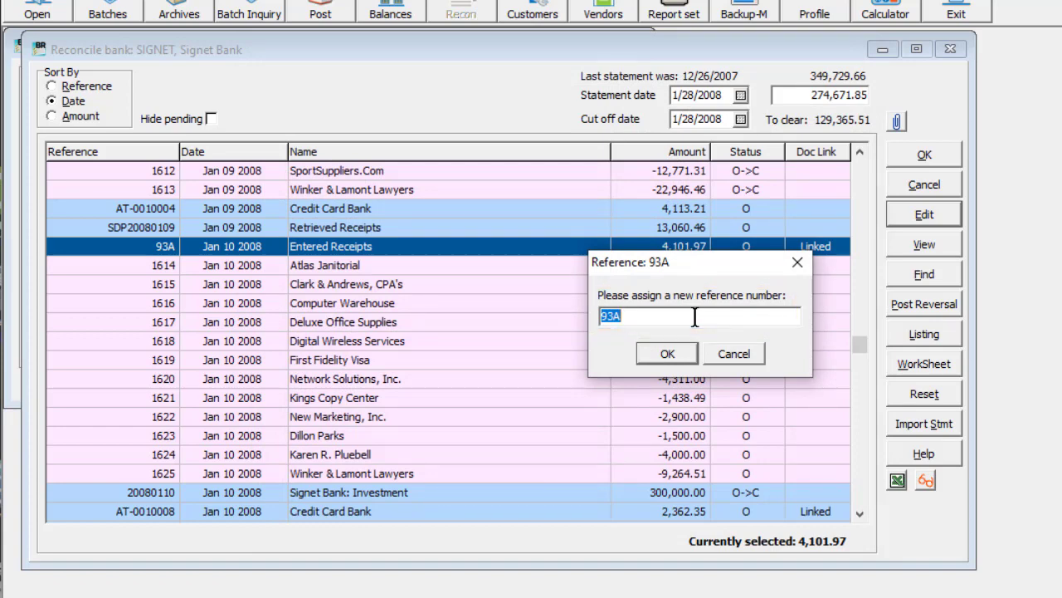
click(694, 316)
text(x)
click(679, 352)
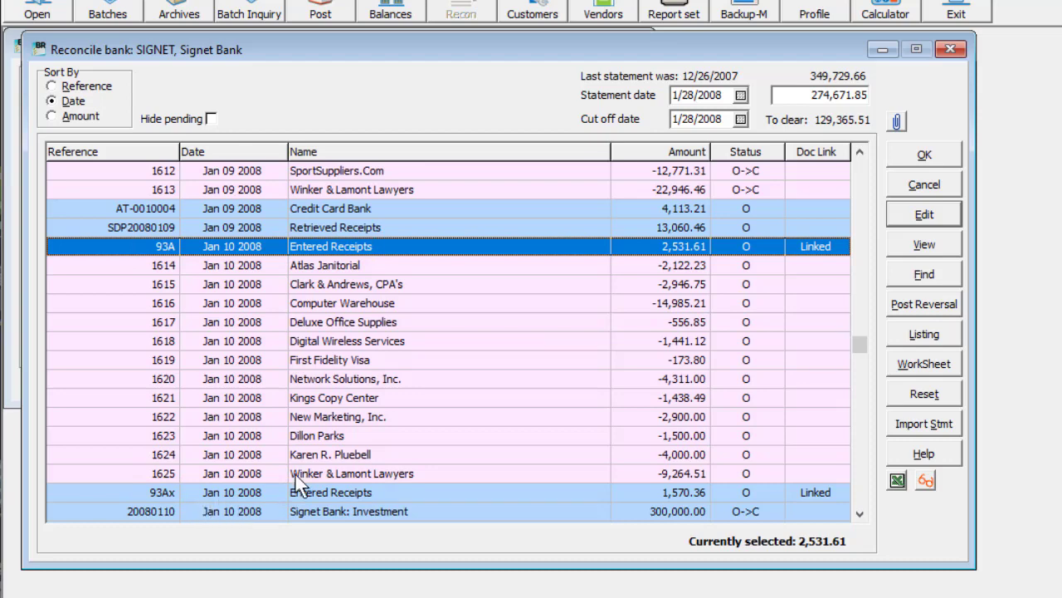
Step: Try looking up a transaction by bank reference, then cancel the search
click(896, 276)
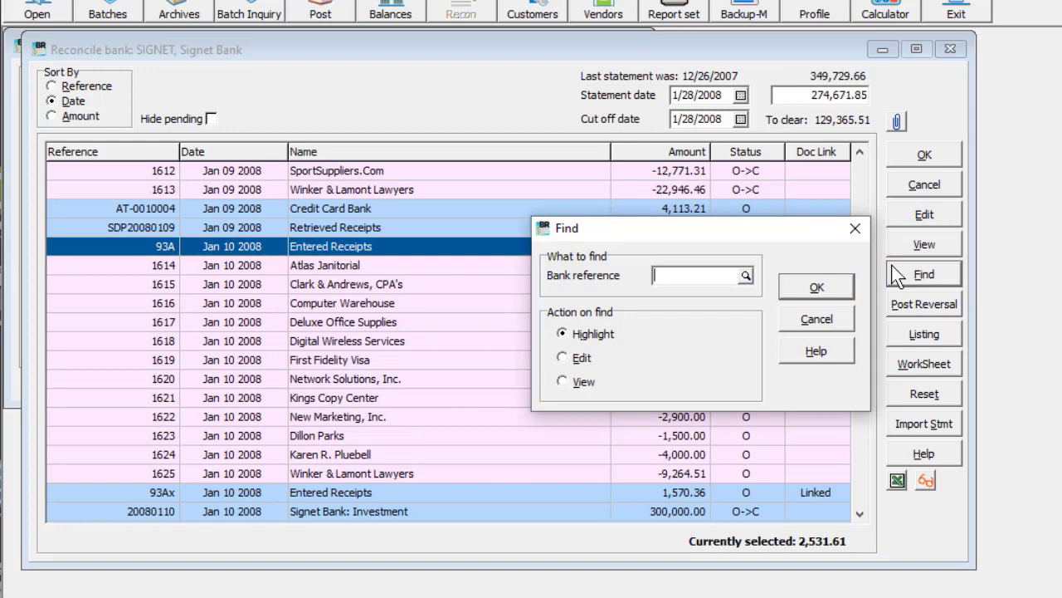
key(F4)
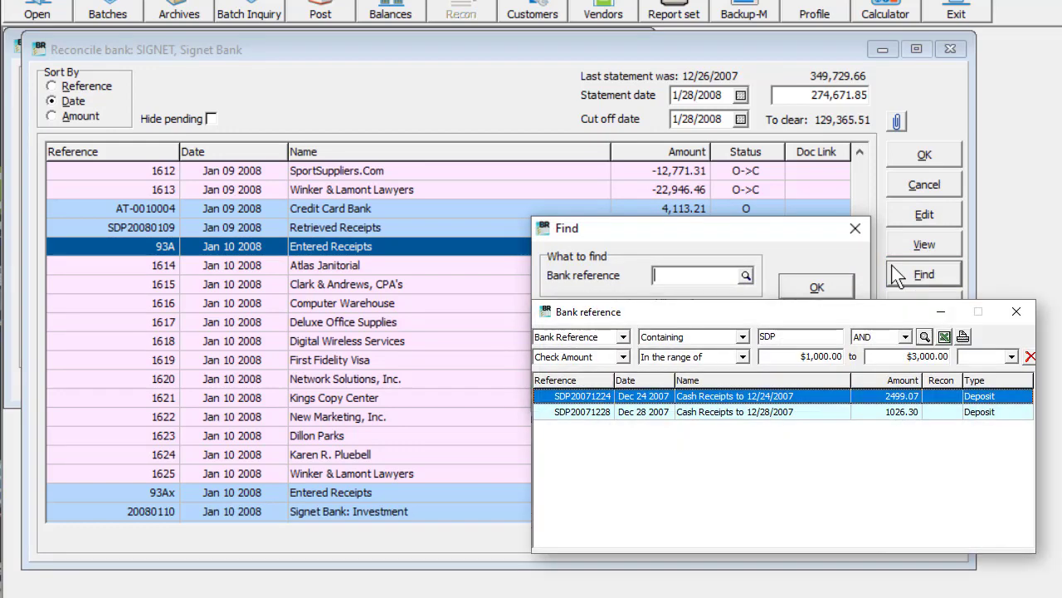
key(Escape)
key(Escape)
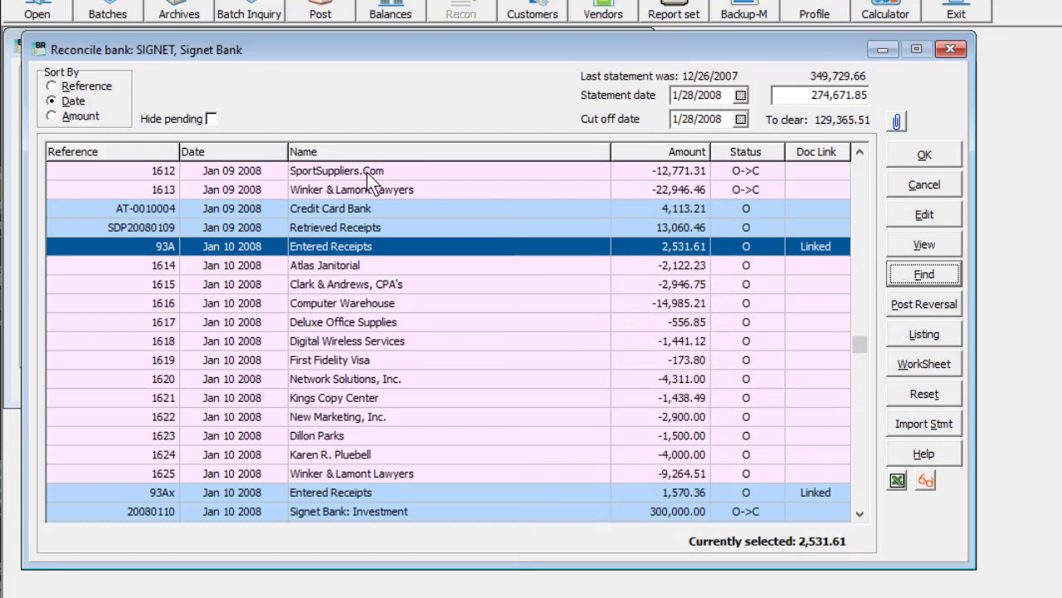
Step: Hide pending items, clear checks 1614 through 1620, and refresh the list
click(212, 120)
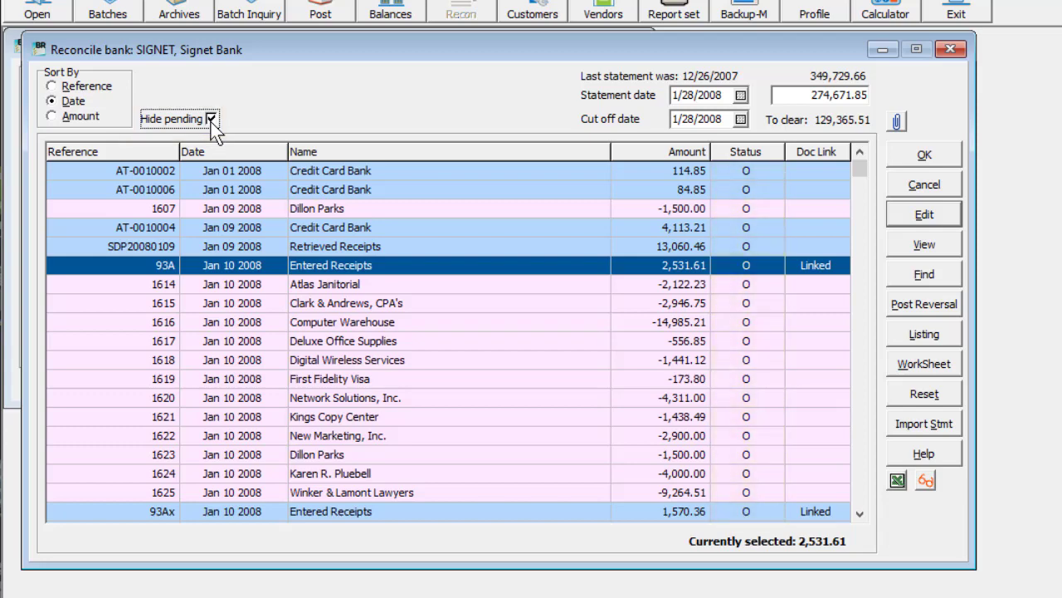
click(426, 287)
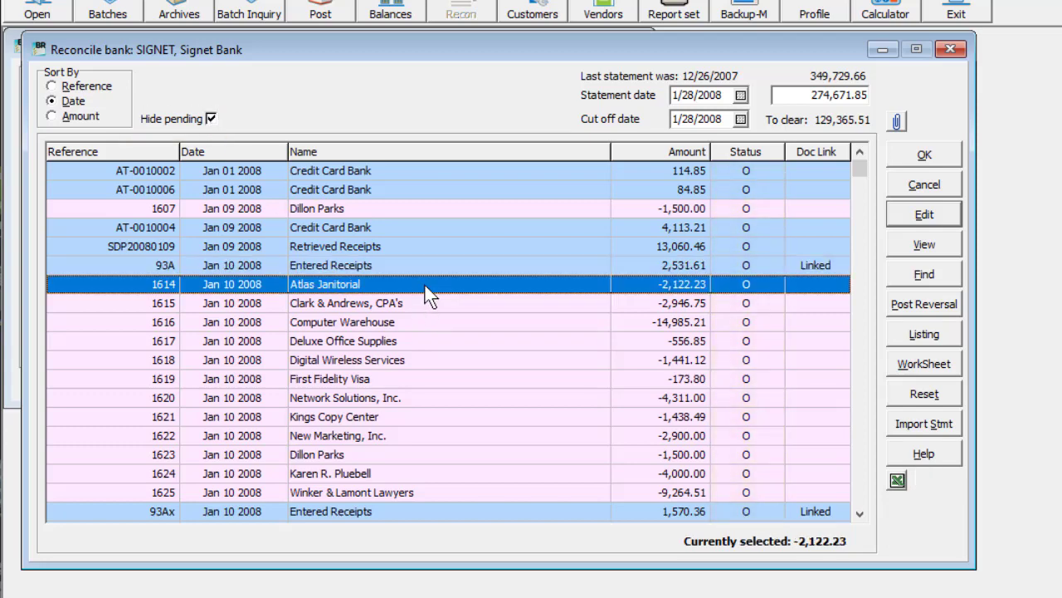
shift+click(379, 398)
key(space)
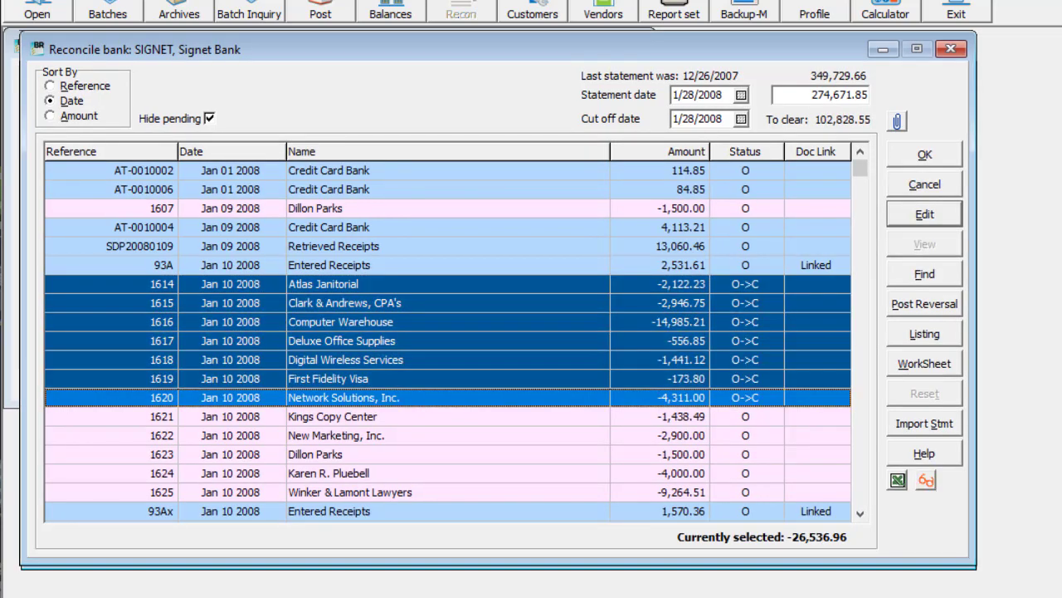
double_click(209, 117)
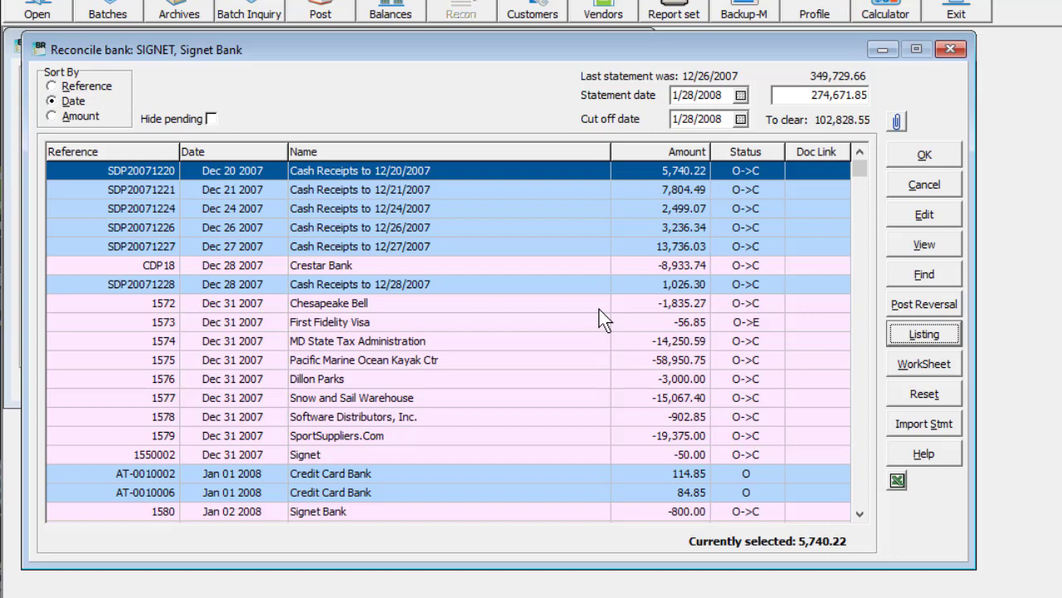
Step: Review the Bank Reconciliation (Detail) report, confirming 0.00 left to clear
click(895, 333)
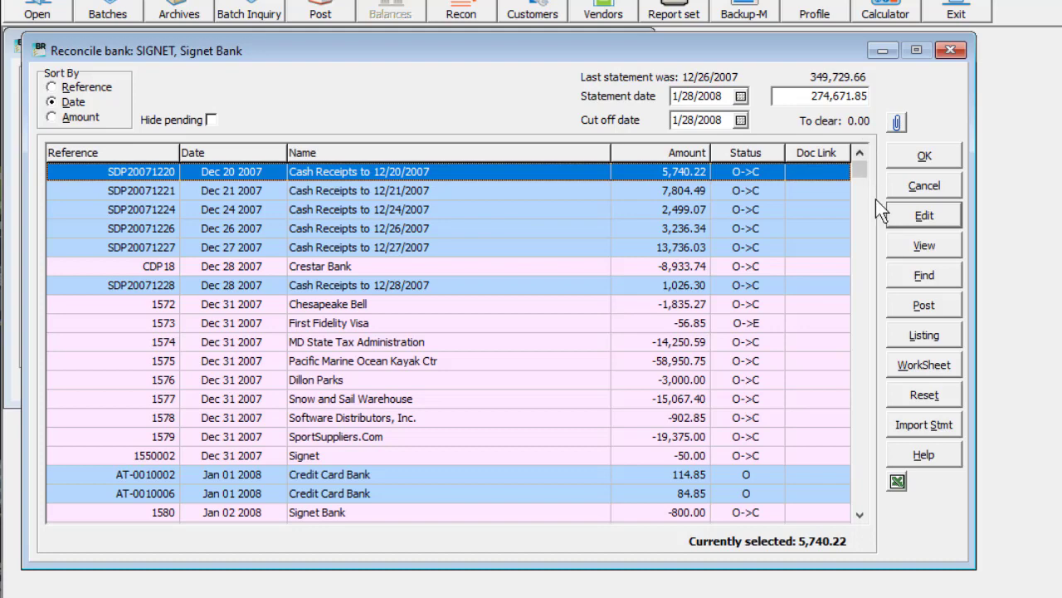
Step: Post the Signet Bank reconciliation statuses with Post Only, skipping the backup
click(898, 307)
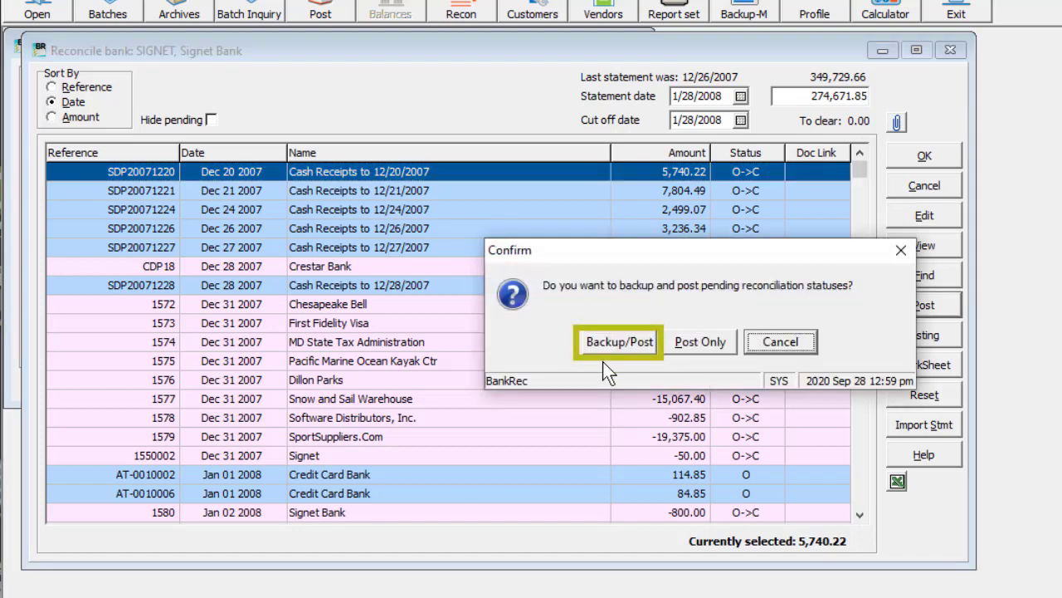
click(700, 347)
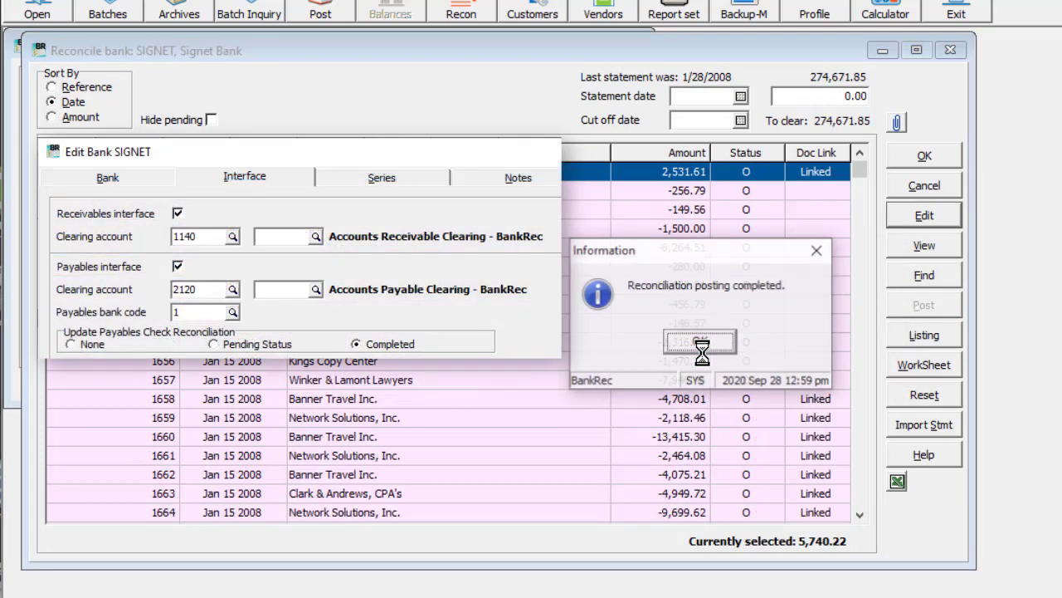